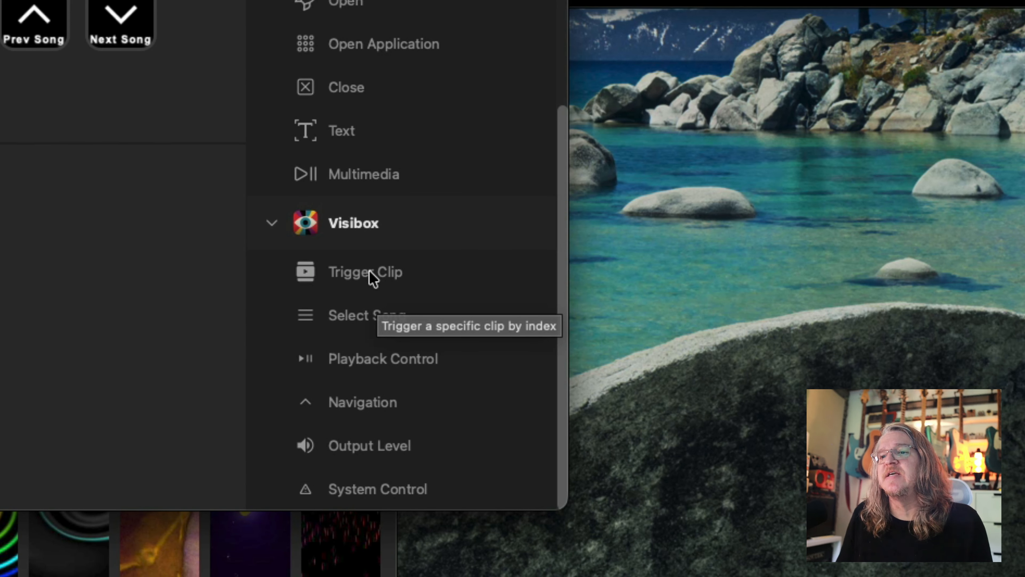
Replace the action on the Clip 27 key with the Visibox Trigger Clip action and set its clip number to 27.
drag(409, 270, 204, 269)
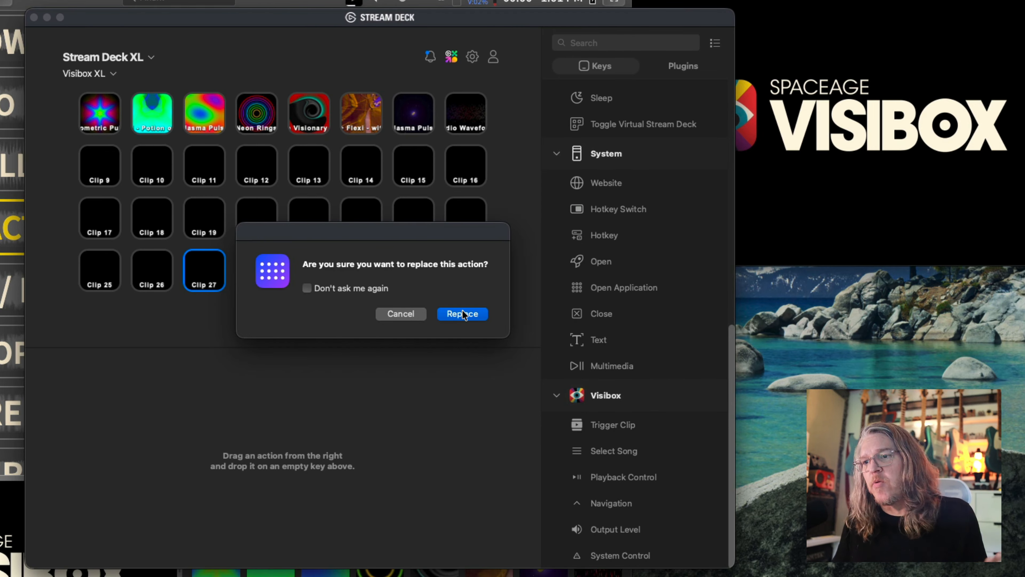
click(463, 313)
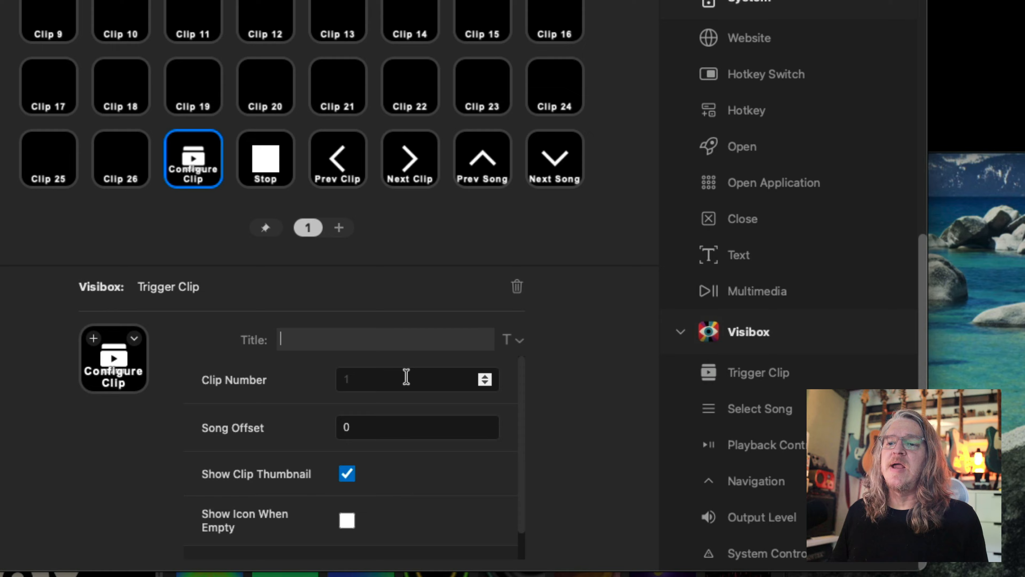
click(386, 376)
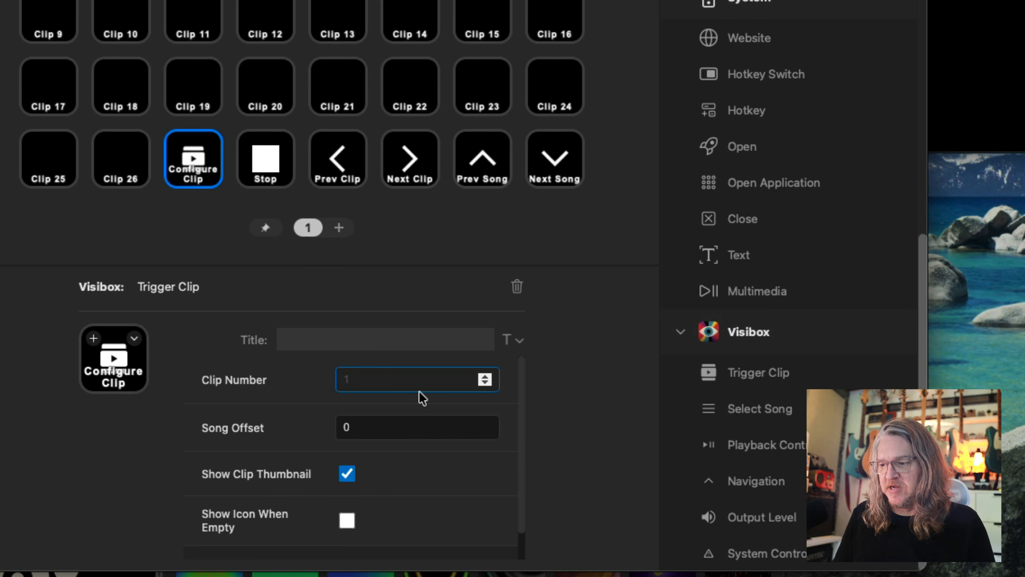
text(27)
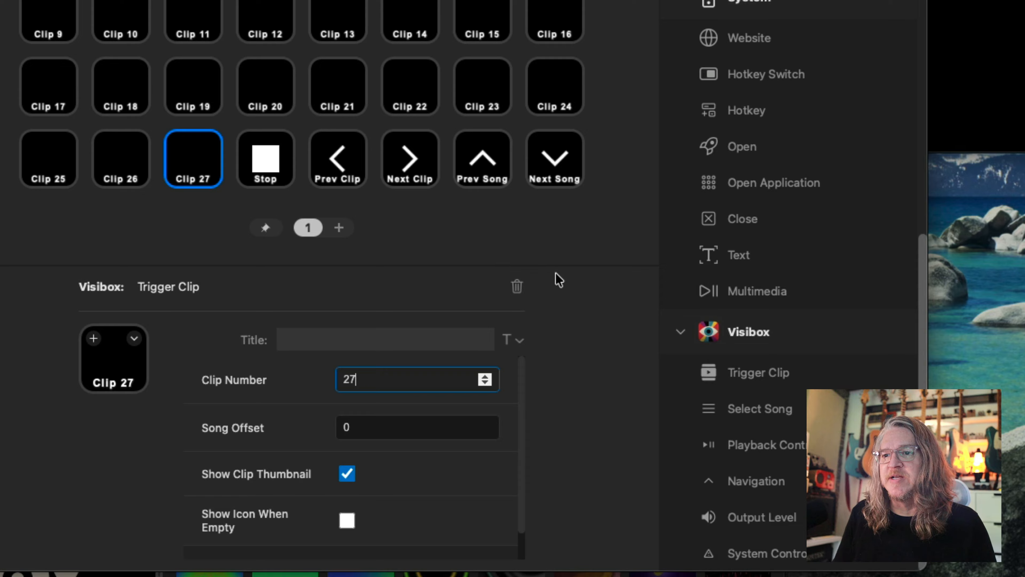
Try Show Icon When Empty on the Clip 27 key, then disable it again.
click(394, 431)
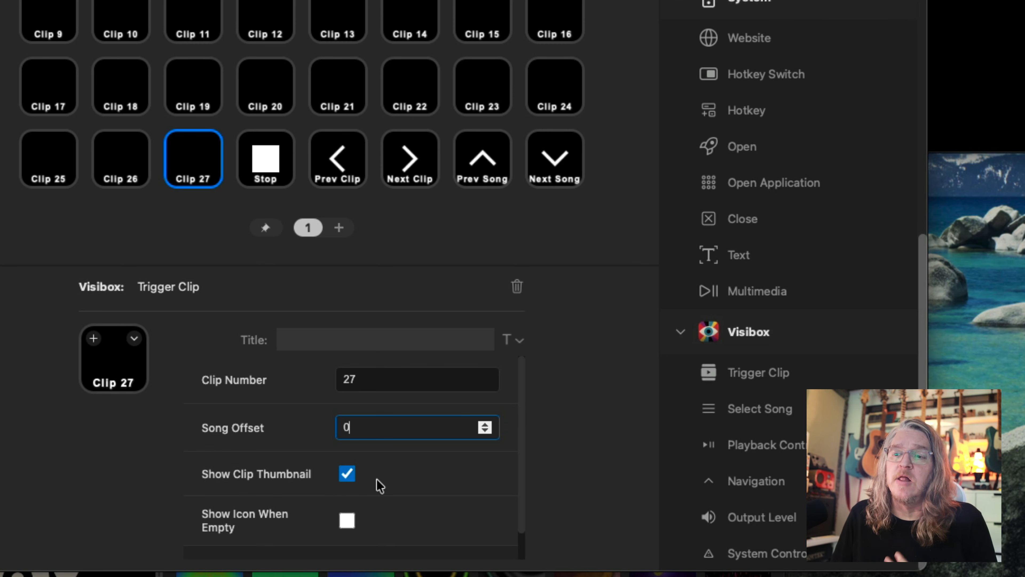
scroll(521, 489, down, 2)
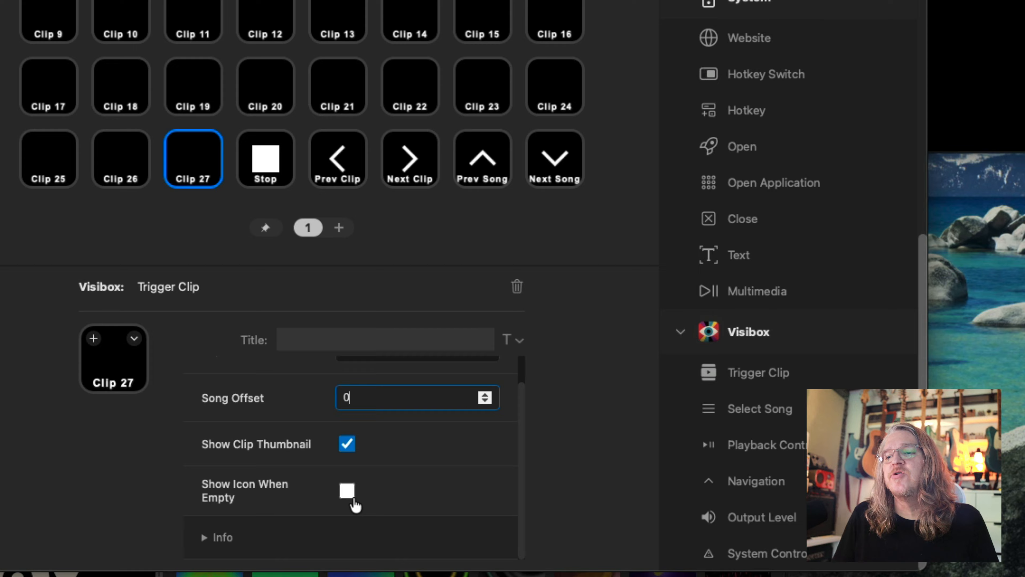
click(347, 493)
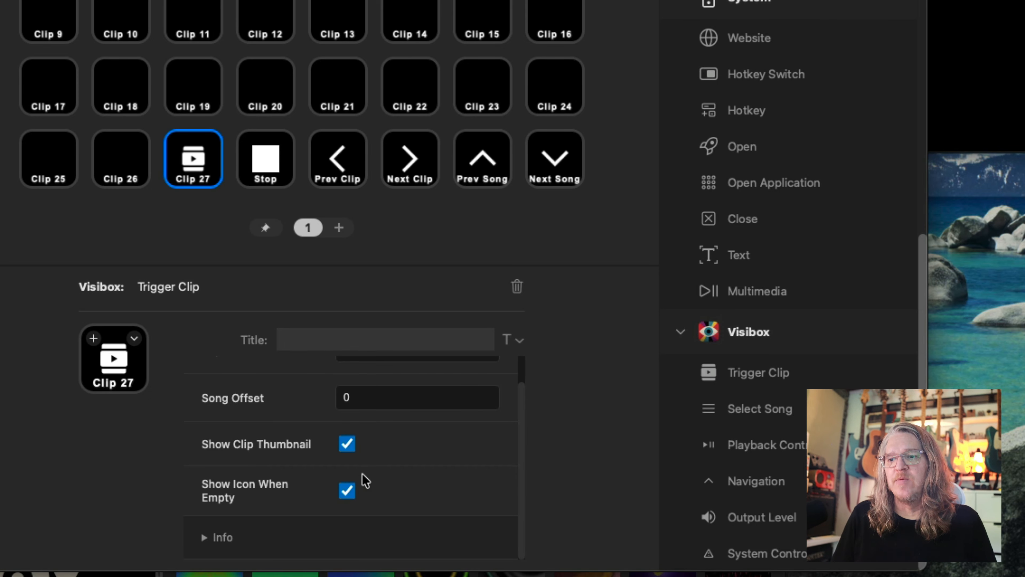
click(351, 494)
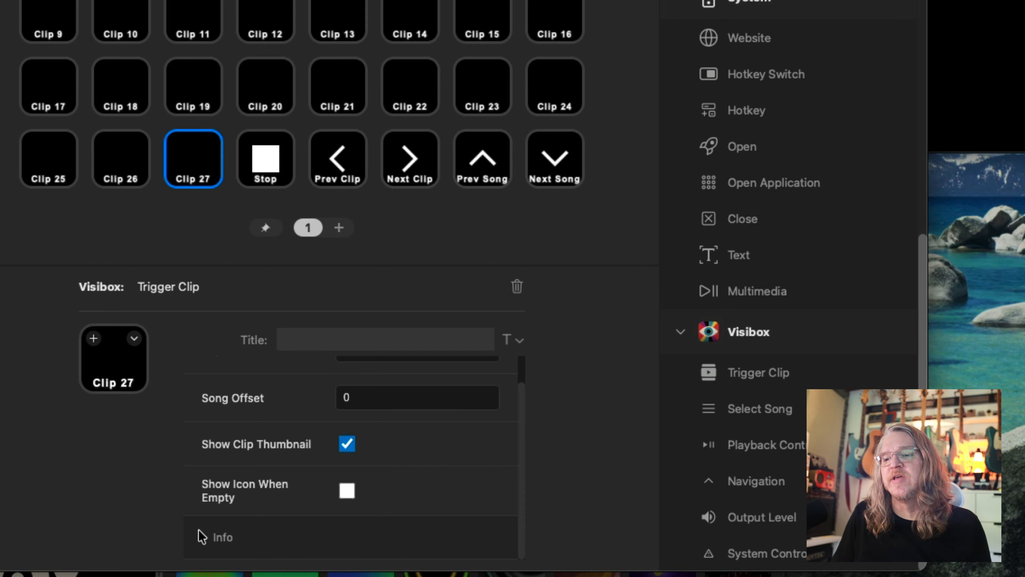
Read the Trigger Clip action's Info notes and check the icon options available for its key.
click(220, 538)
scroll(411, 517, down, 5)
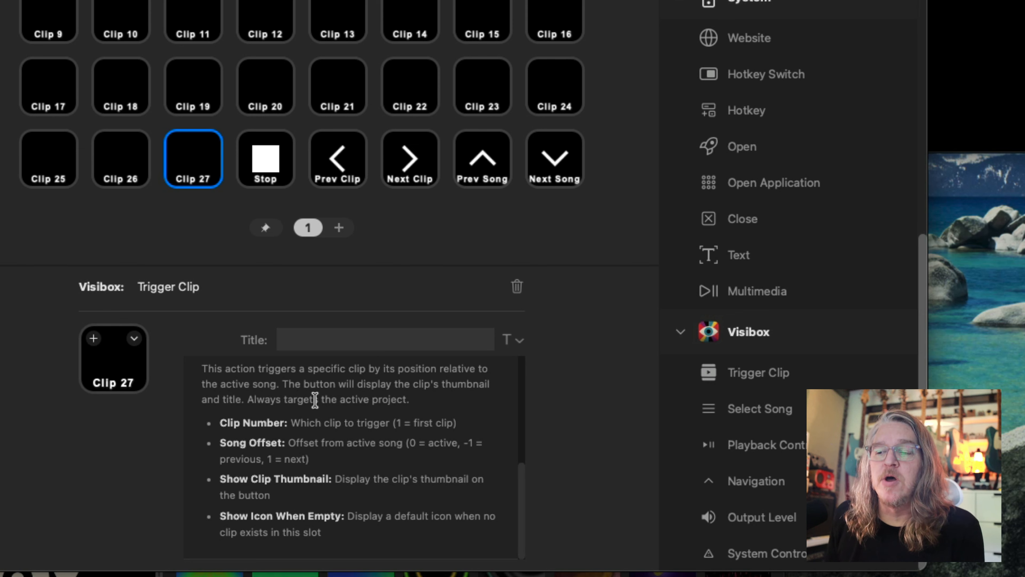
scroll(397, 413, up, 3)
scroll(397, 412, down, 3)
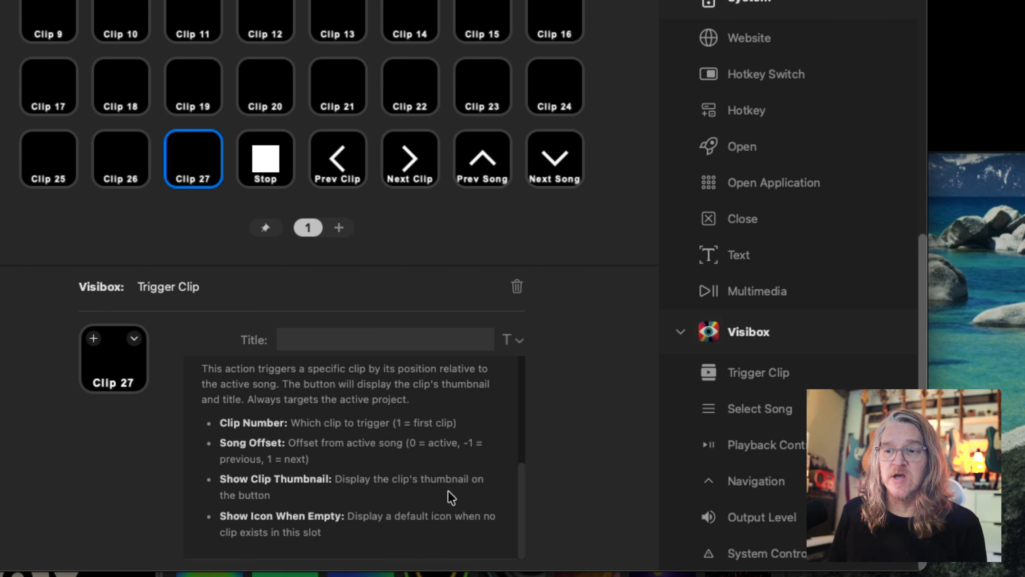
scroll(446, 492, up, 2)
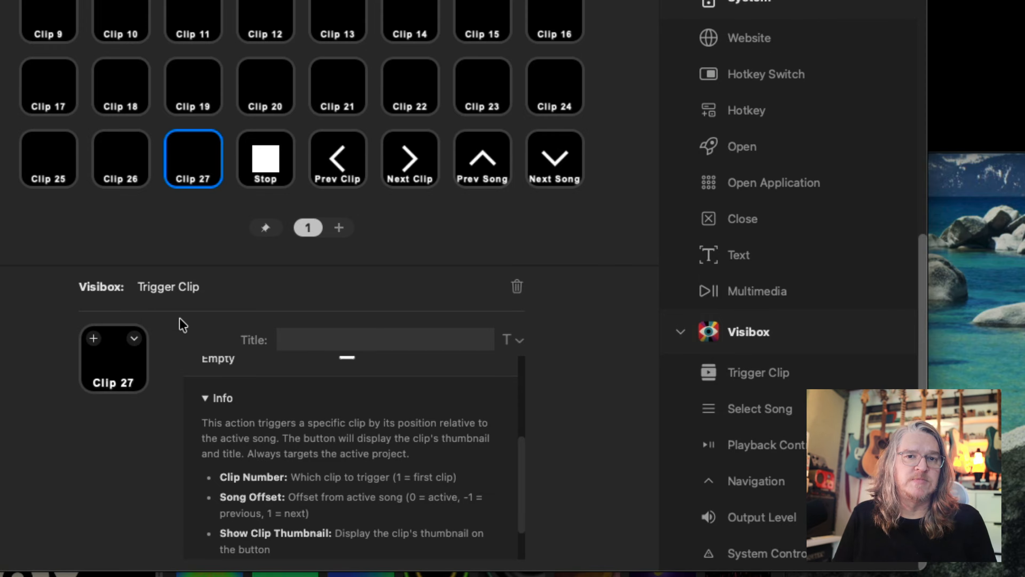
click(134, 340)
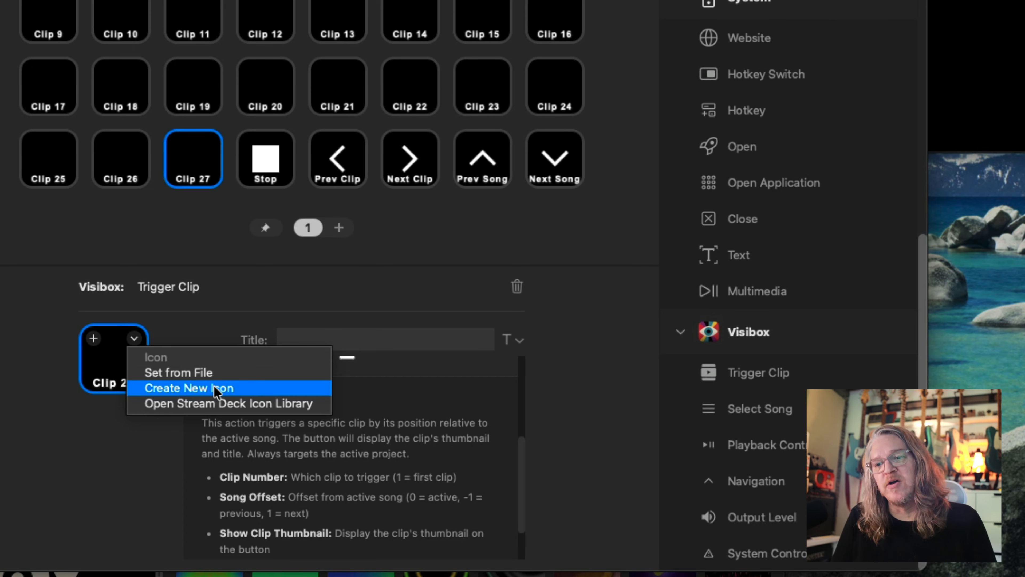
click(158, 262)
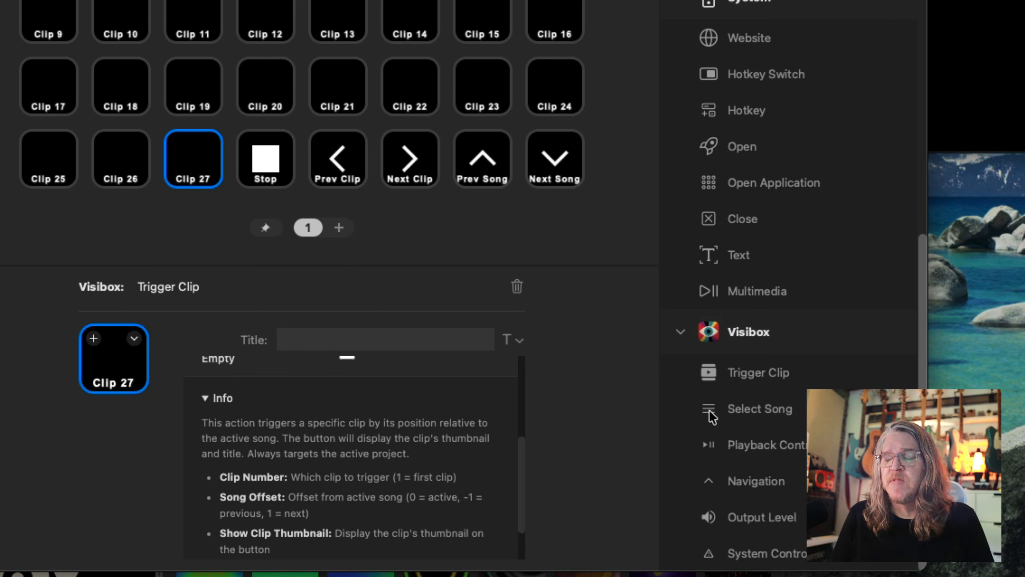
Replace the Clip 27 key's action with the Visibox Select Song action and review its song-targeting fields.
drag(732, 416, 182, 168)
click(567, 219)
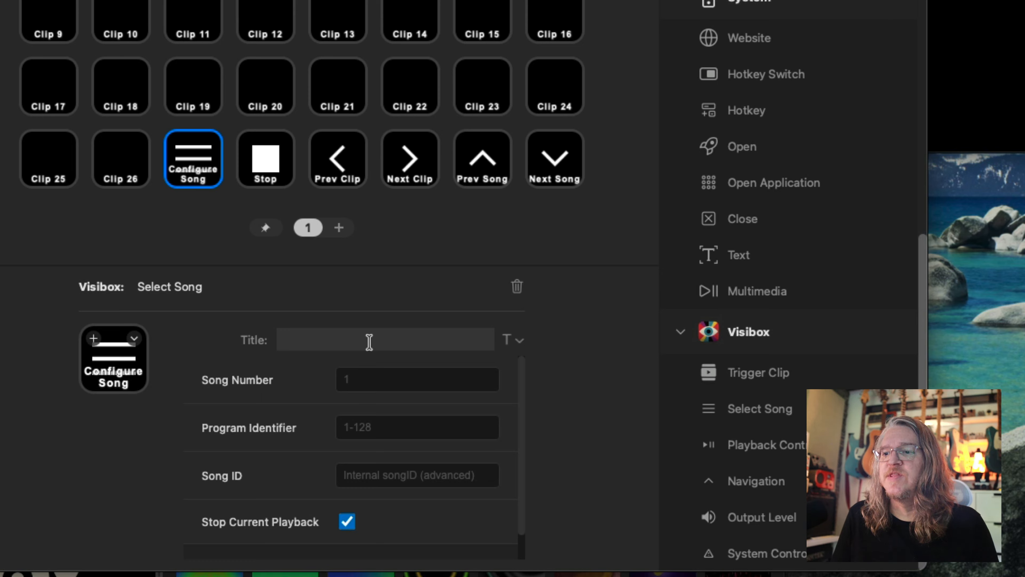
click(368, 340)
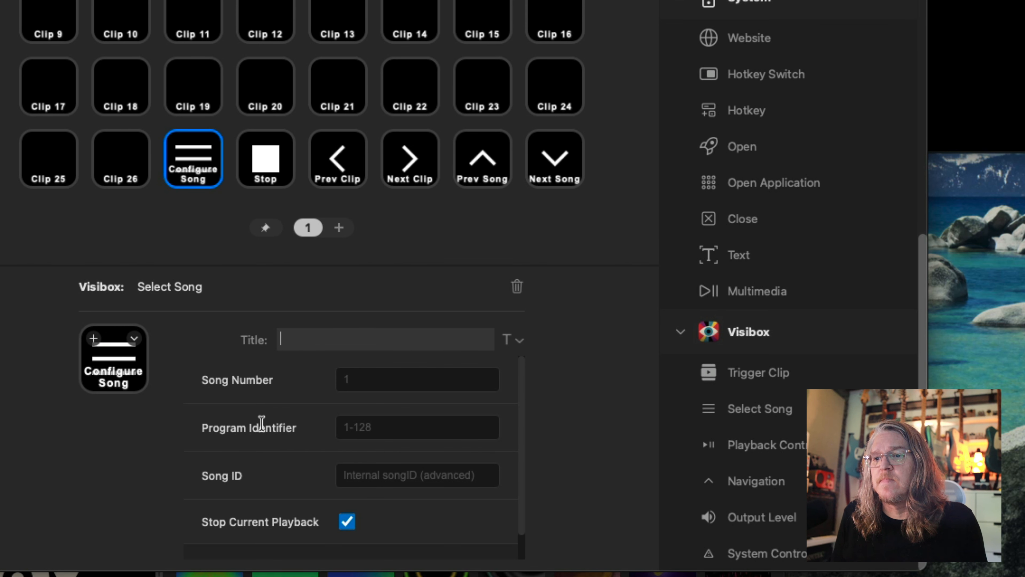
scroll(259, 424, down, 2)
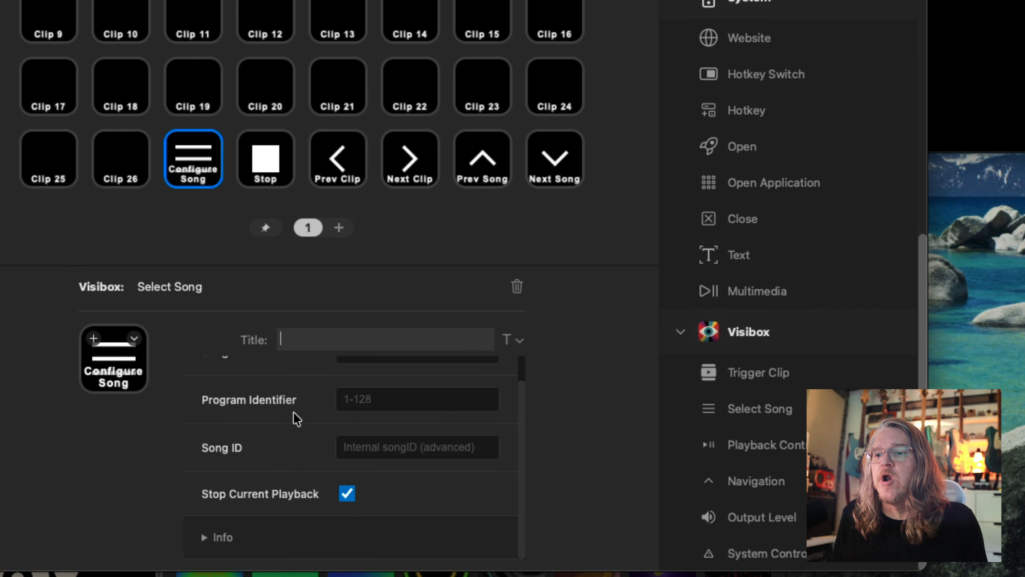
scroll(307, 436, up, 2)
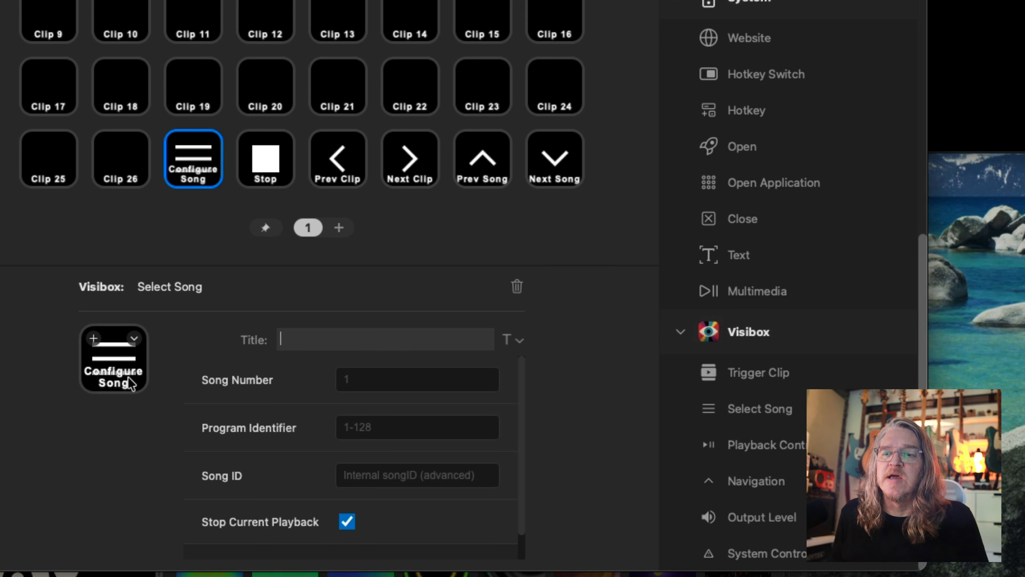
scroll(285, 443, down, 2)
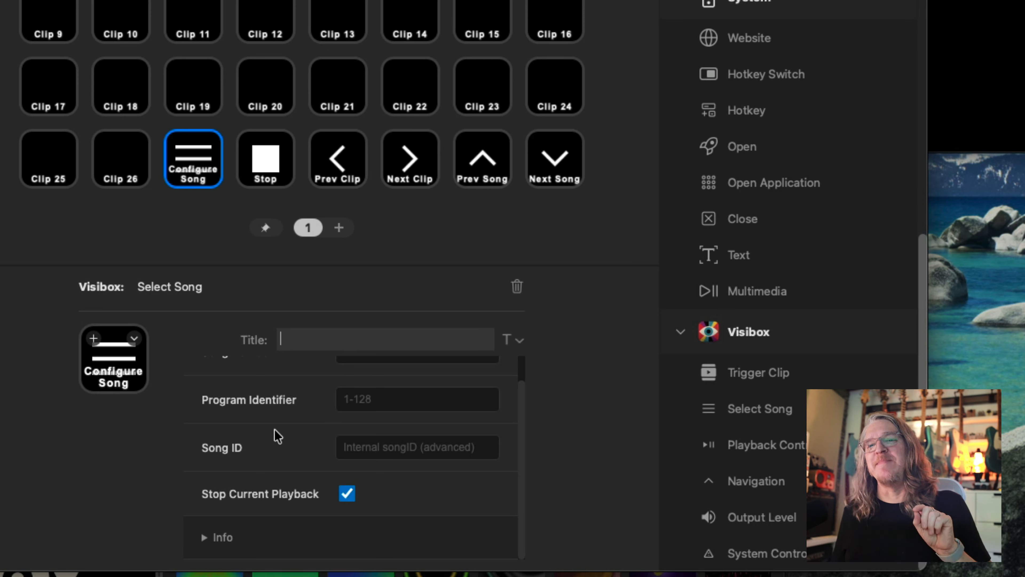
Switch to Visibox and inspect the Program Identifier choices for the active visualizers song without changing them.
key(super+Tab)
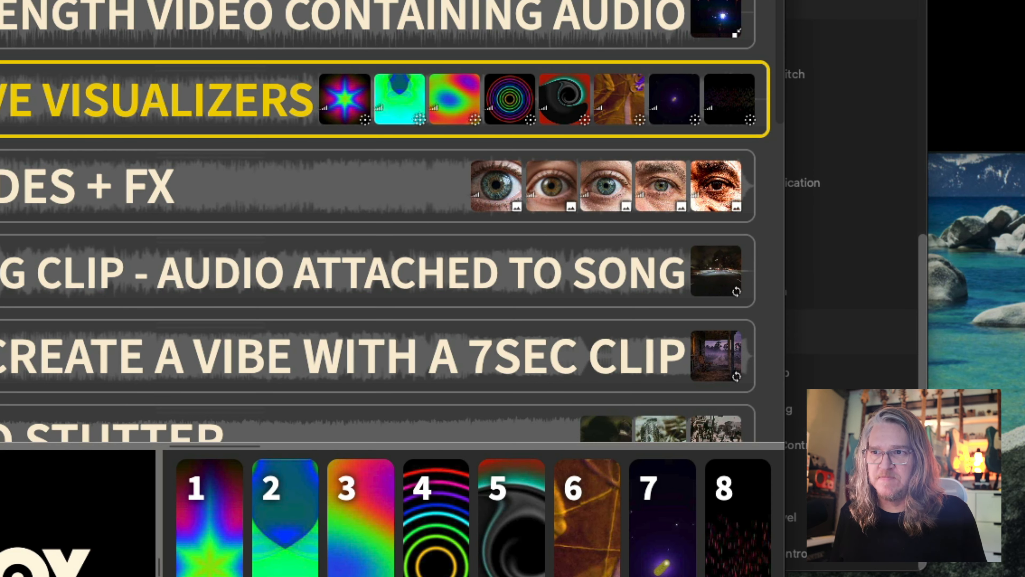
right_click(172, 102)
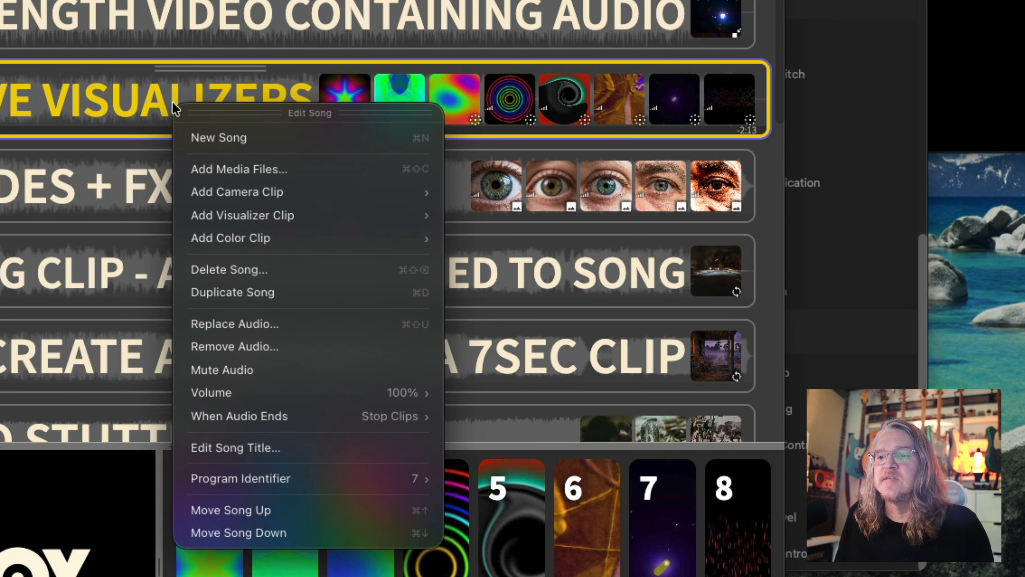
mouse_move(290, 477)
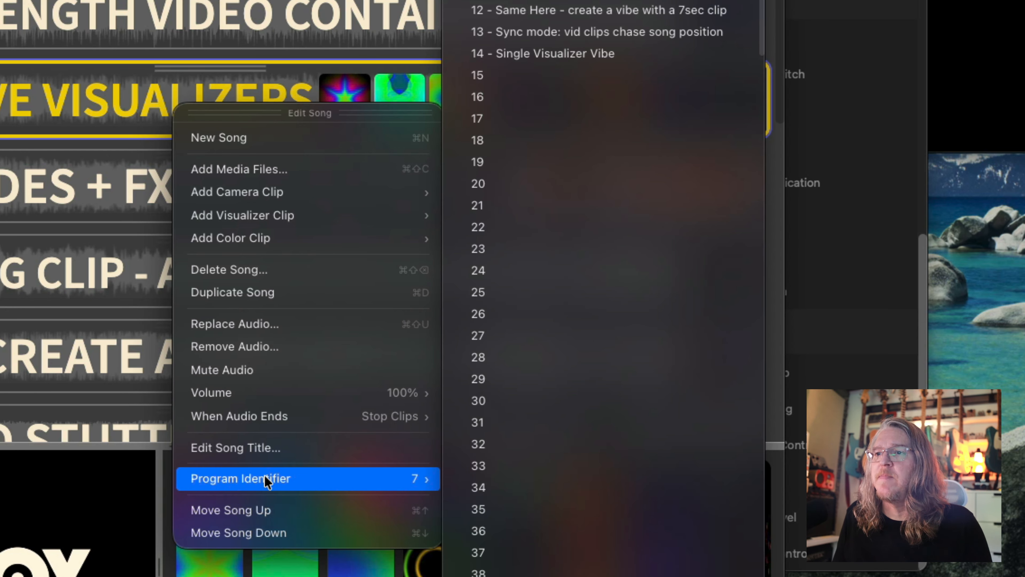
mouse_move(358, 486)
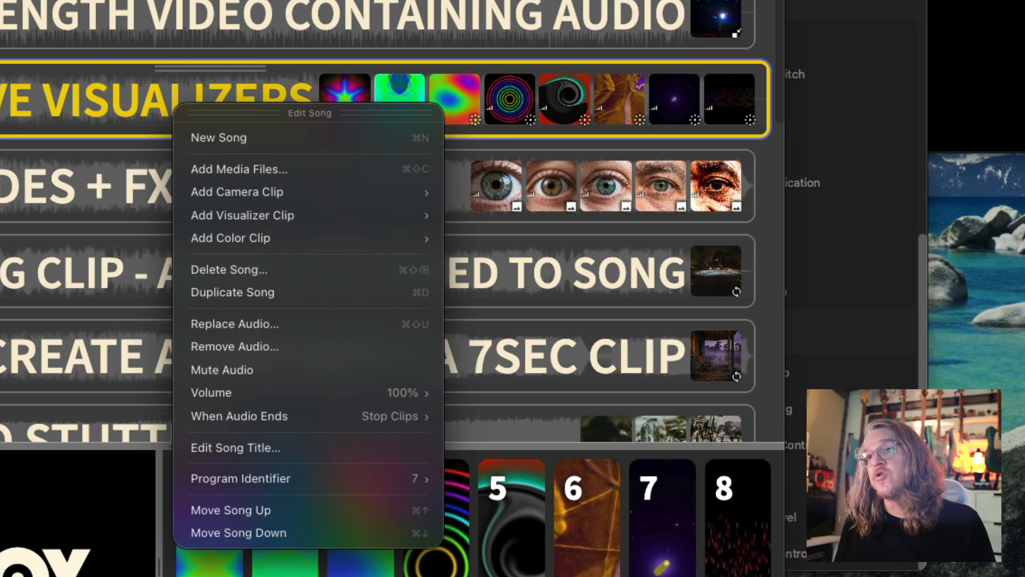
click(932, 79)
Switch back to Stream Deck and read the Select Song action's settings and Info notes.
key(super+Tab)
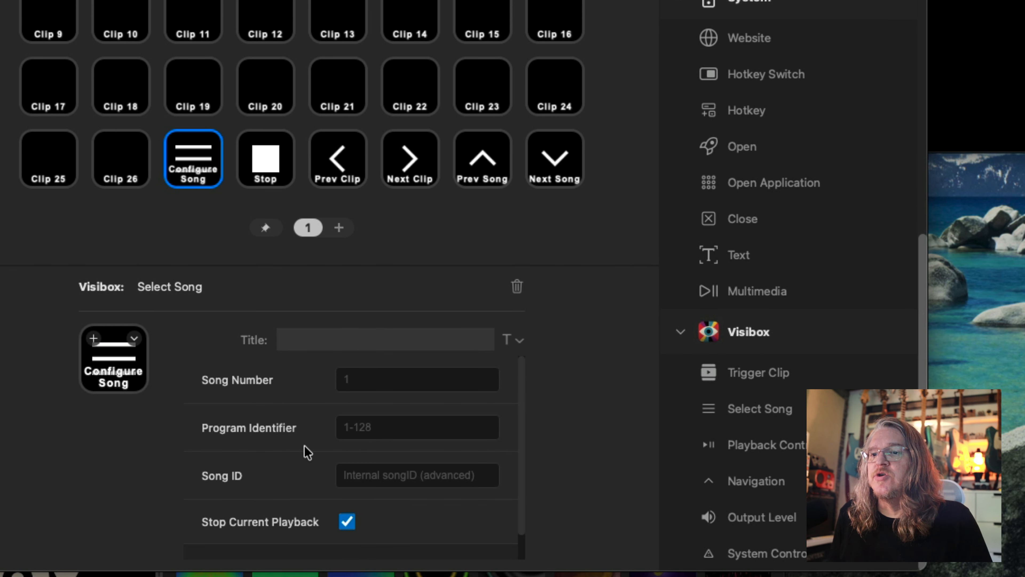
scroll(304, 448, up, 2)
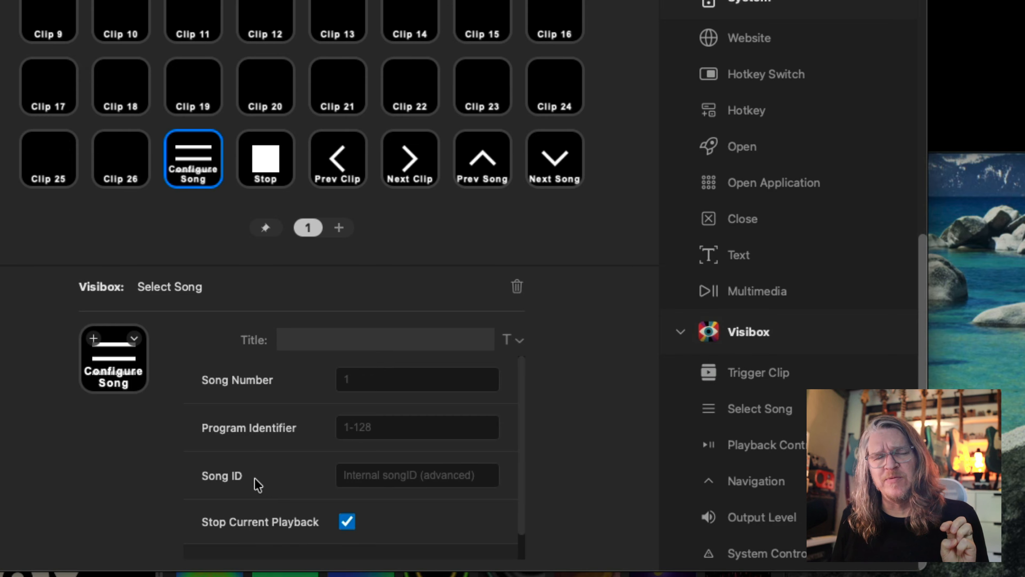
scroll(258, 485, down, 2)
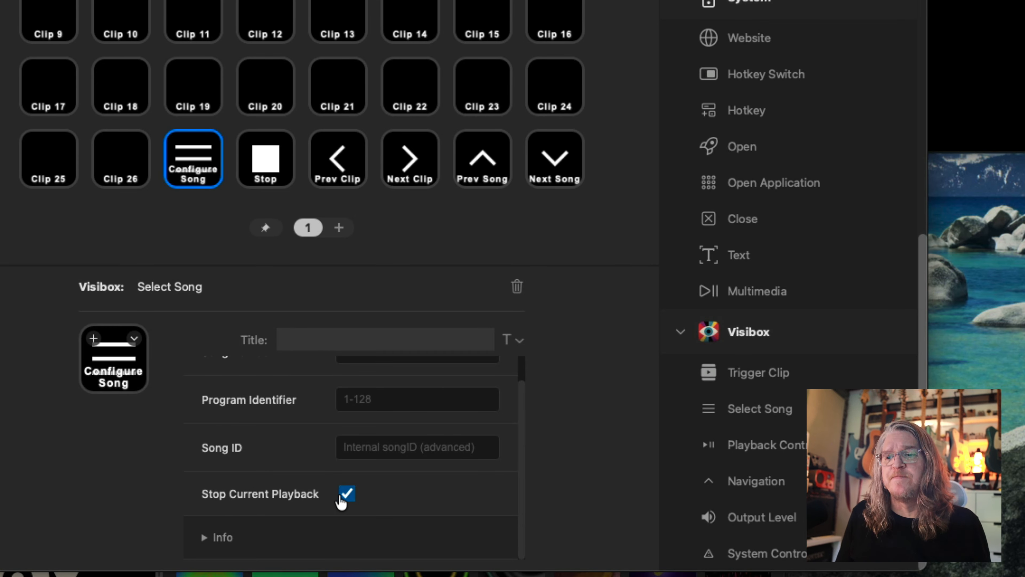
click(259, 537)
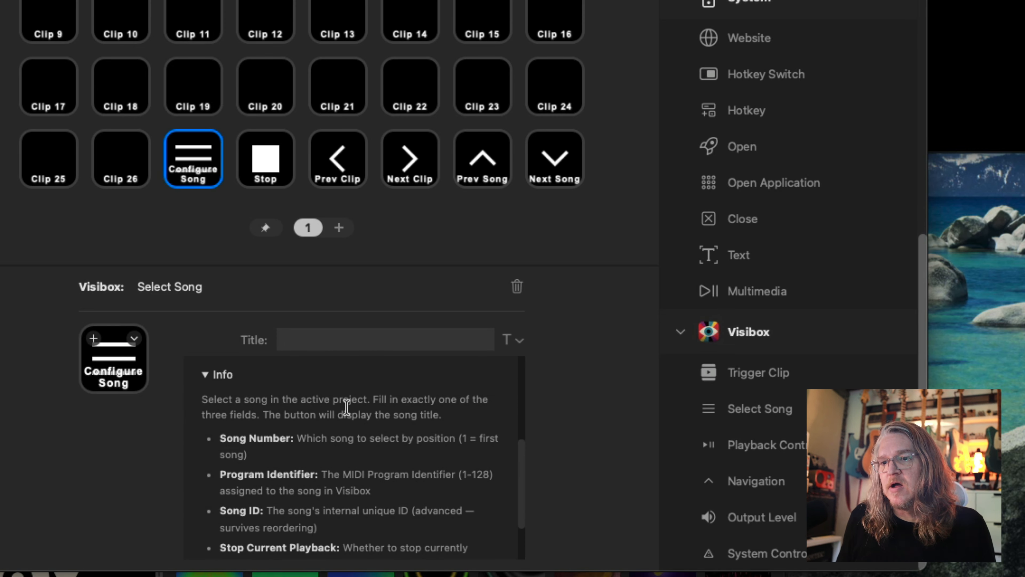
scroll(405, 490, down, 3)
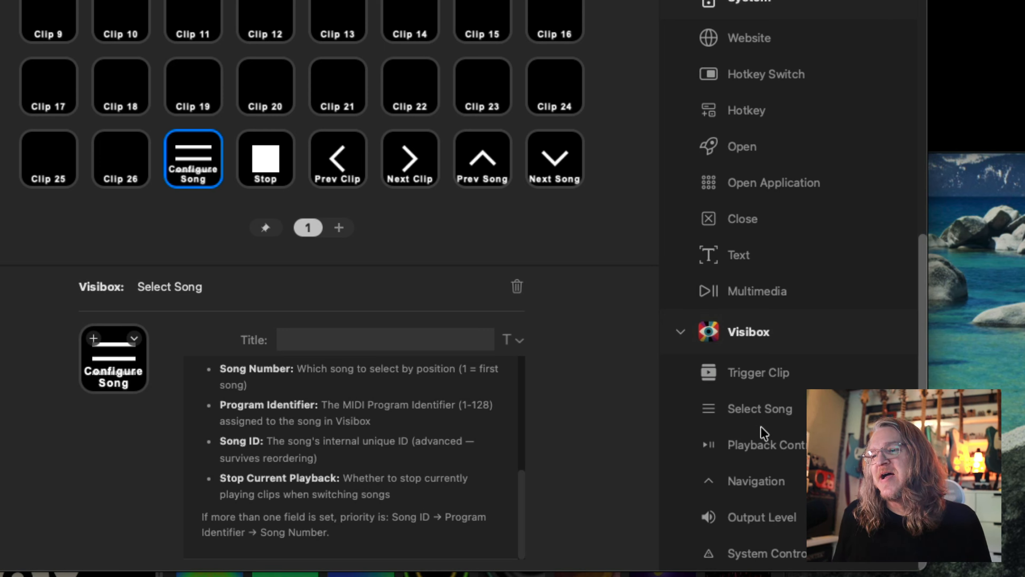
Replace the Select Song action on its key with the Visibox Playback Control action.
drag(764, 447, 181, 159)
click(550, 218)
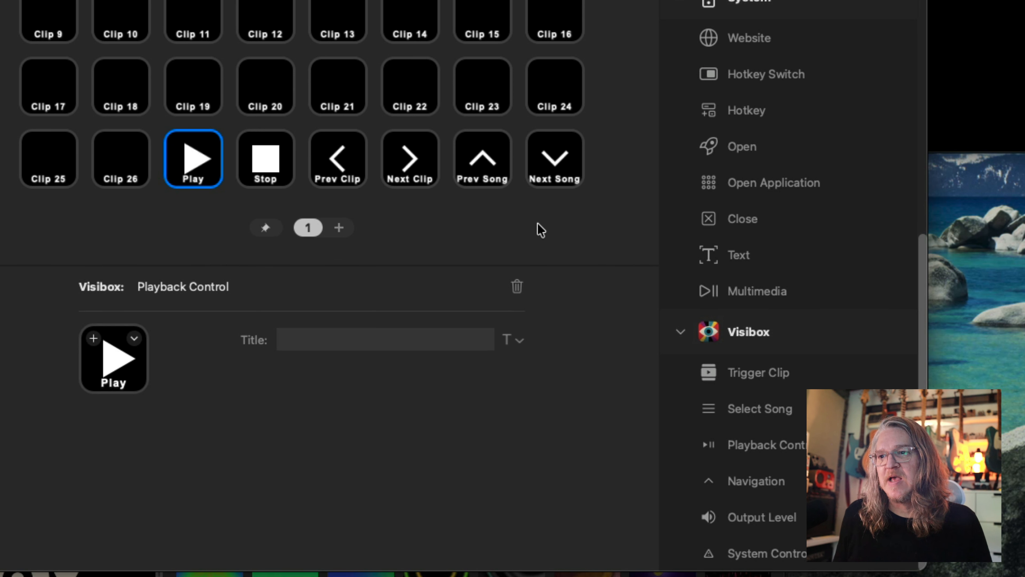